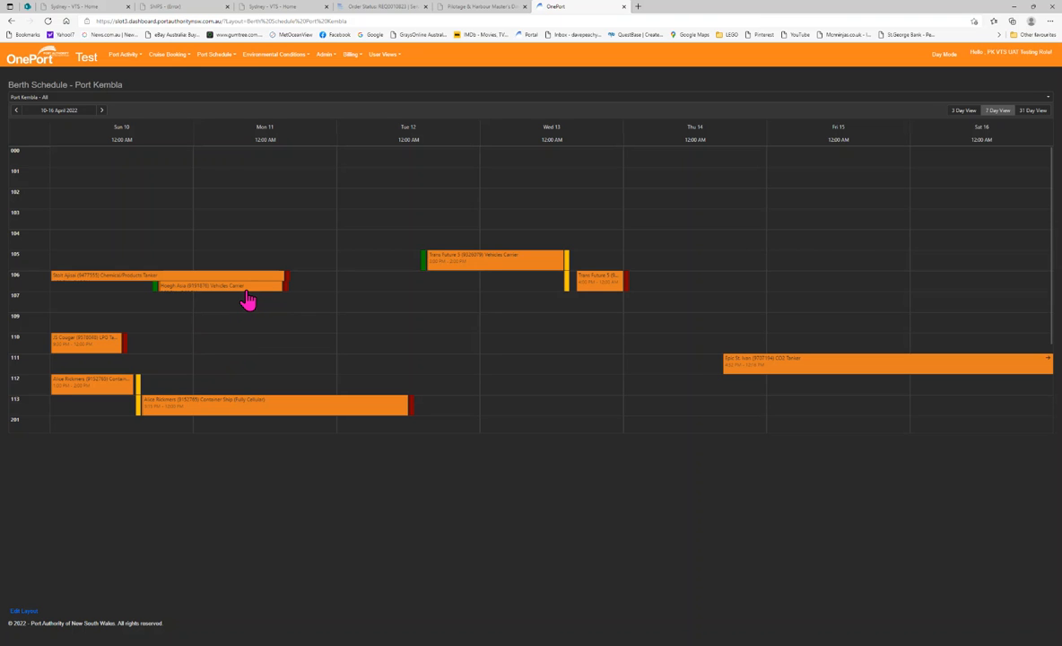
Edit the Hoegh Asia booking on berth 106, set its departure from berth time to 11/04/2022 12:00, save and close
{"action": "mouse_move", "coordinate": [250, 300]}
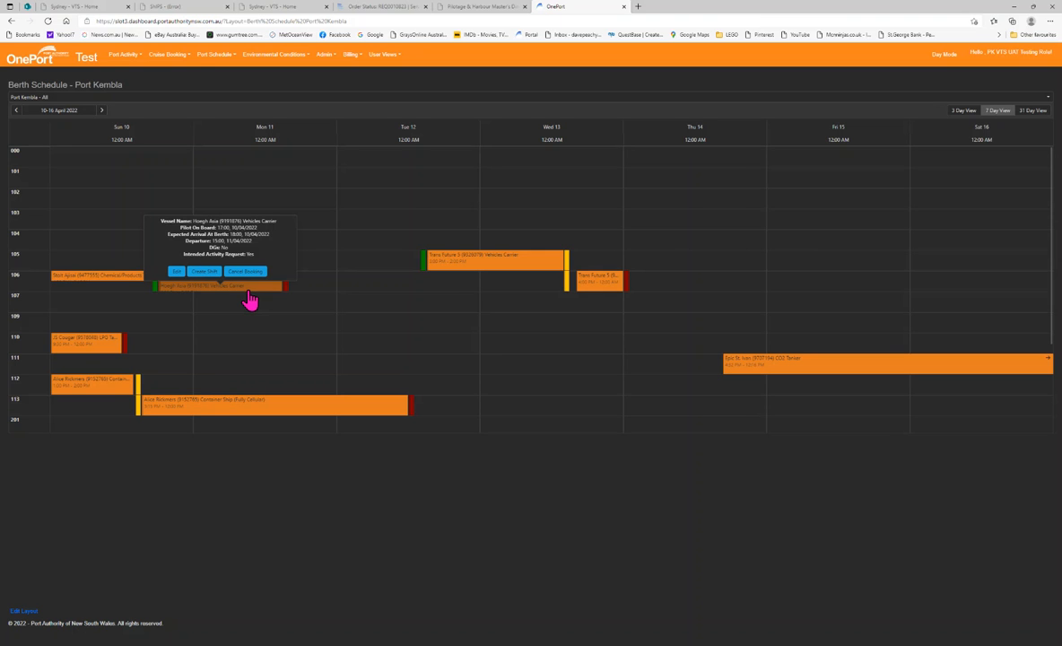
{"action": "left_click", "coordinate": [176, 272]}
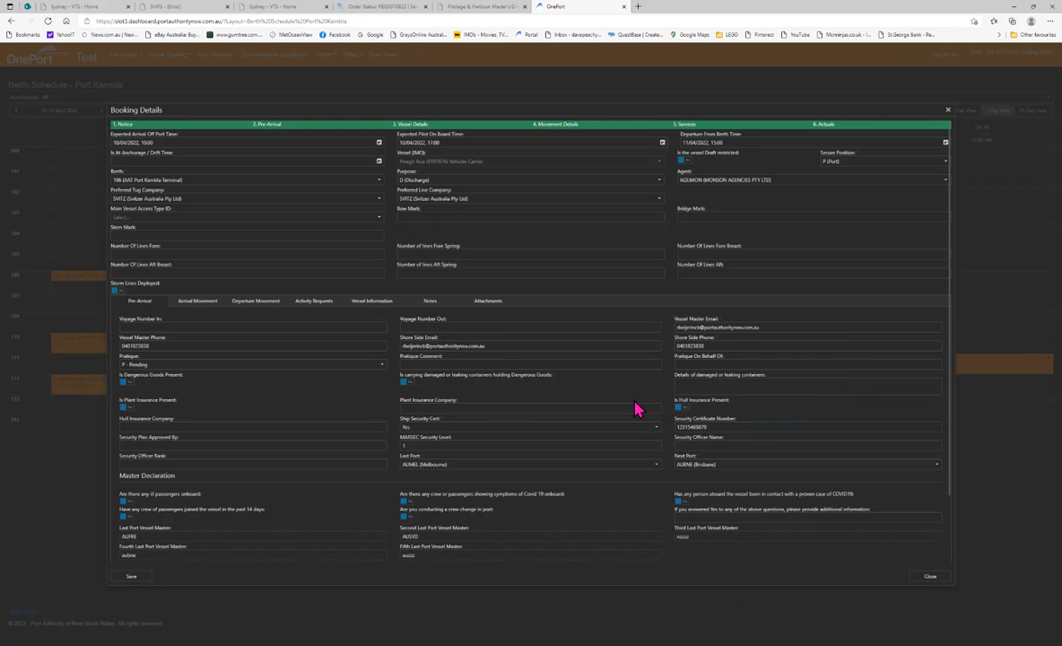
{"action": "left_click", "coordinate": [158, 142]}
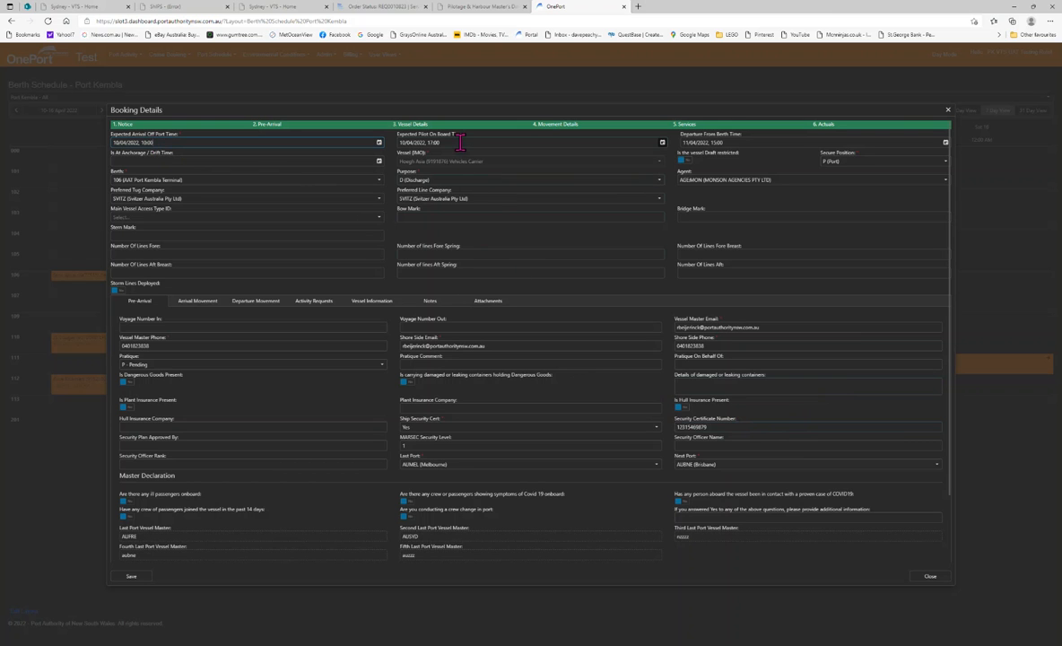
{"action": "left_click", "coordinate": [742, 142]}
{"action": "type", "text": "12:00"}
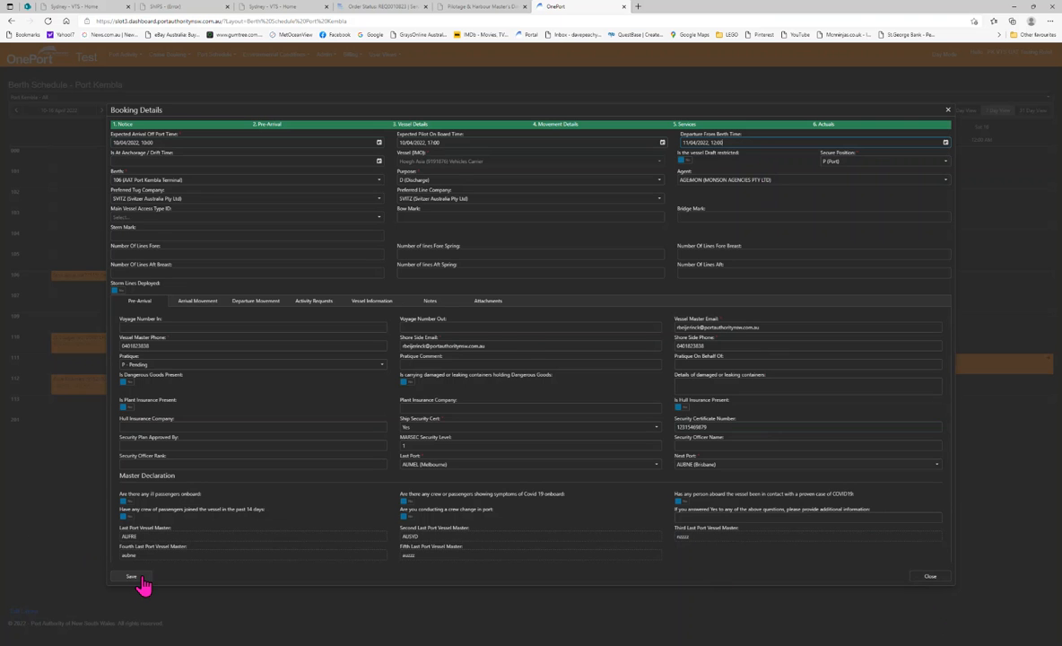
{"action": "left_click", "coordinate": [141, 580]}
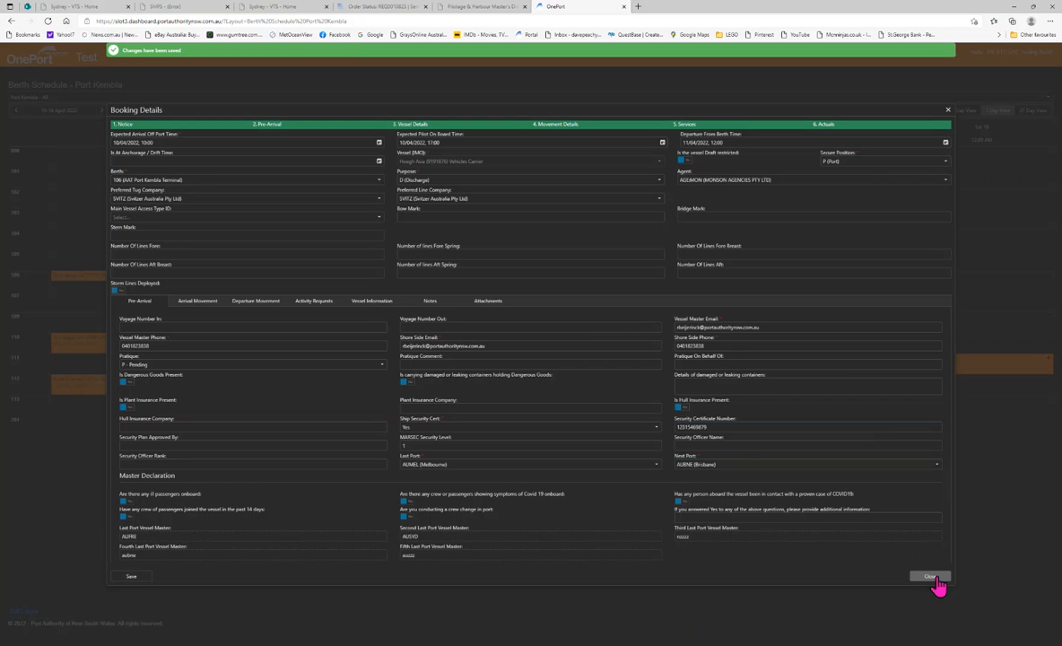
{"action": "left_click", "coordinate": [931, 578]}
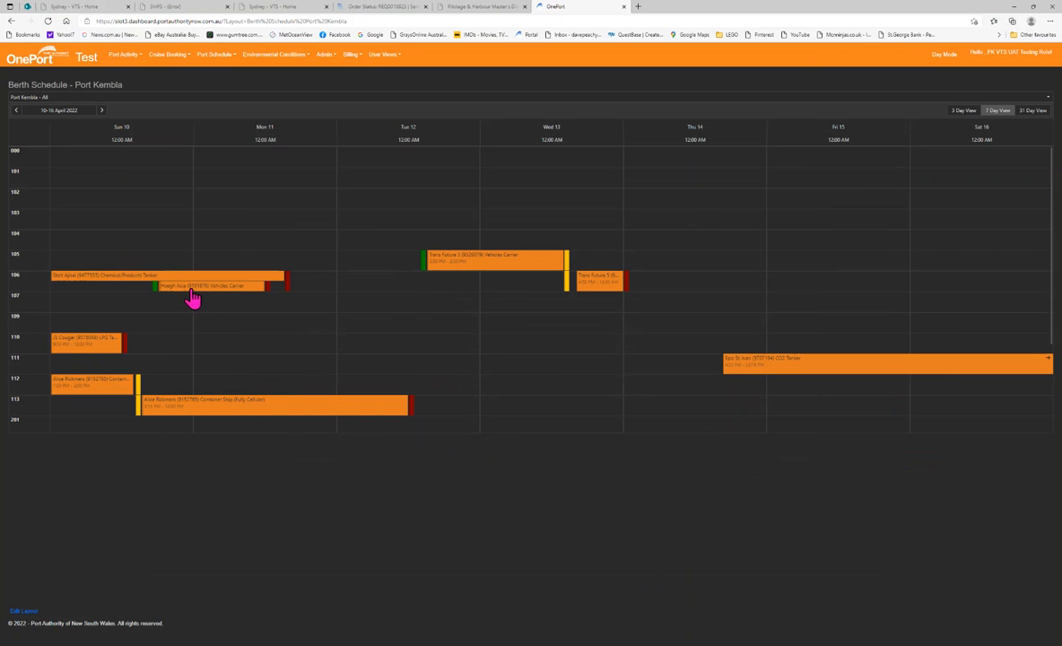
Create a new booking on berth 109 for Monday 11 and set the vessel berthed time to 11/04/2022 13:15
{"action": "left_click", "coordinate": [242, 294]}
{"action": "right_click", "coordinate": [258, 331]}
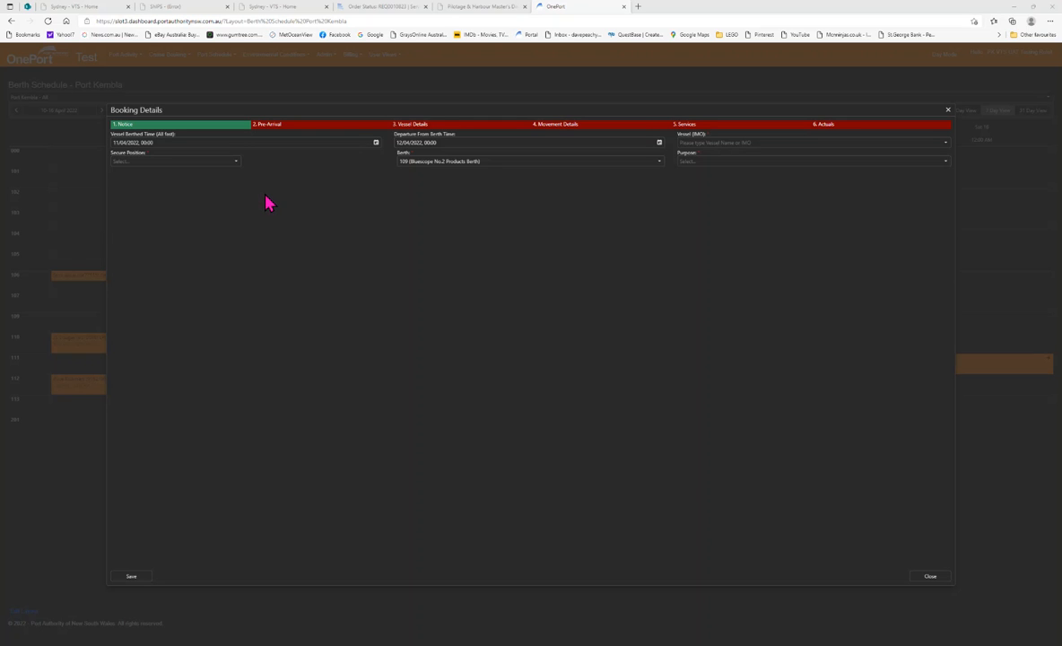
{"action": "left_click", "coordinate": [376, 145]}
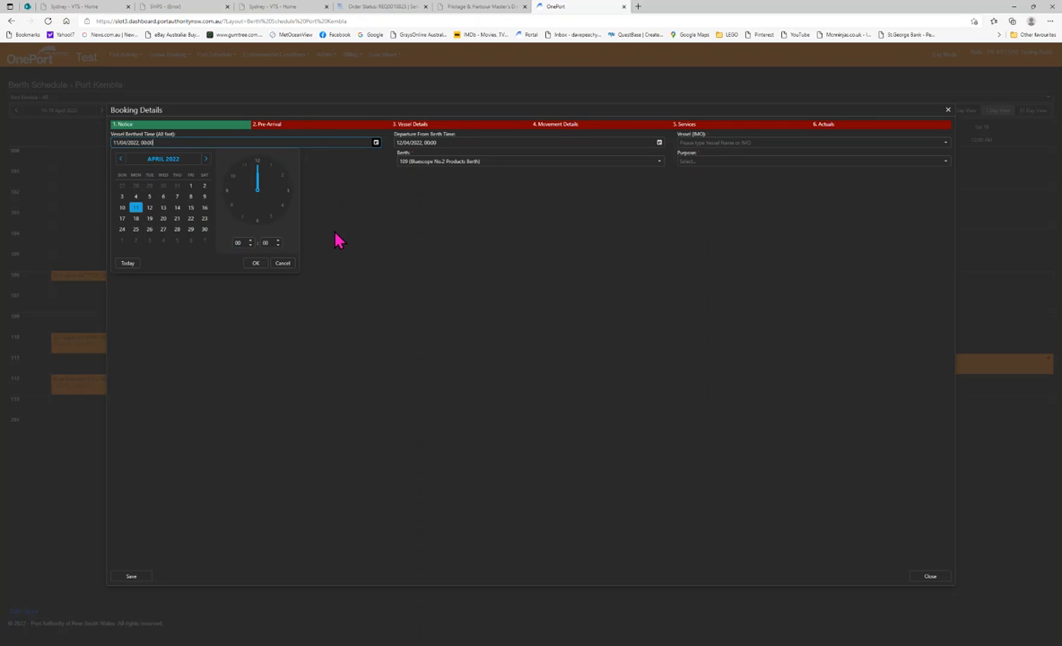
{"action": "left_click", "coordinate": [250, 241]}
{"action": "left_click_drag", "start_coordinate": [240, 242], "coordinate": [227, 244]}
{"action": "key", "text": "Tab"}
{"action": "left_click", "coordinate": [256, 264]}
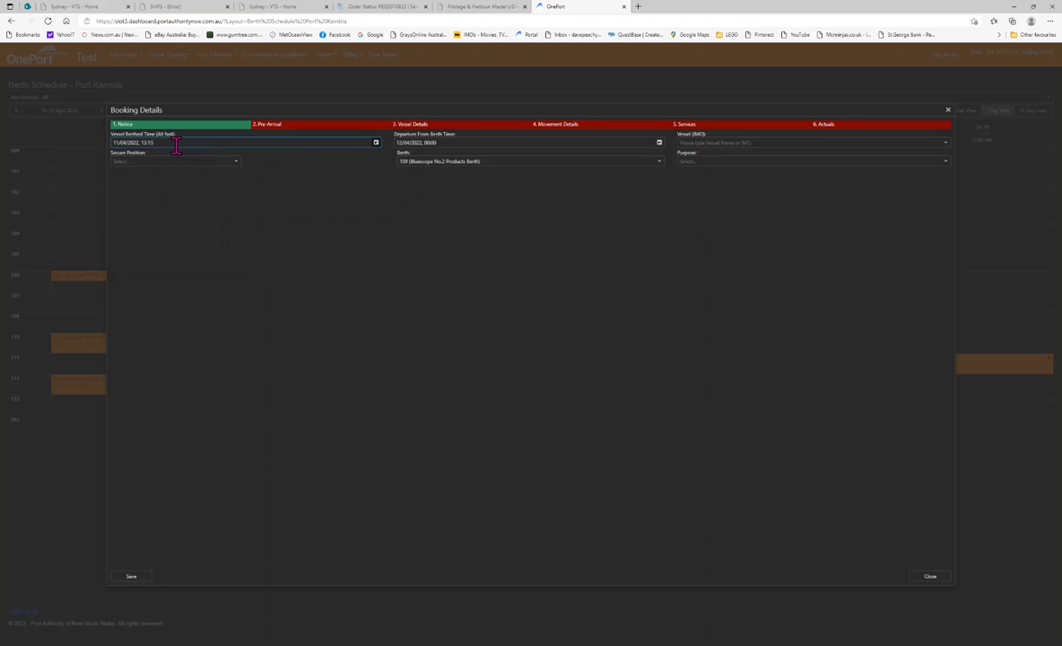
Set the departure from berth time to 12/04/2022 22:00
{"action": "left_click", "coordinate": [500, 139]}
{"action": "type", "text": "1"}
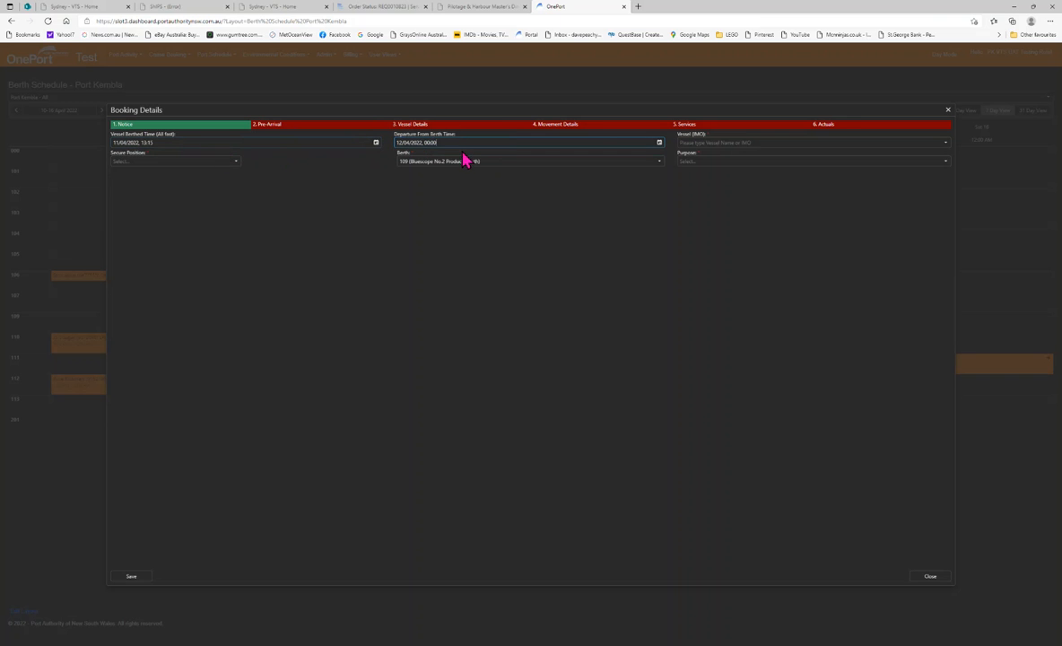
{"action": "left_click_drag", "start_coordinate": [451, 141], "coordinate": [422, 142]}
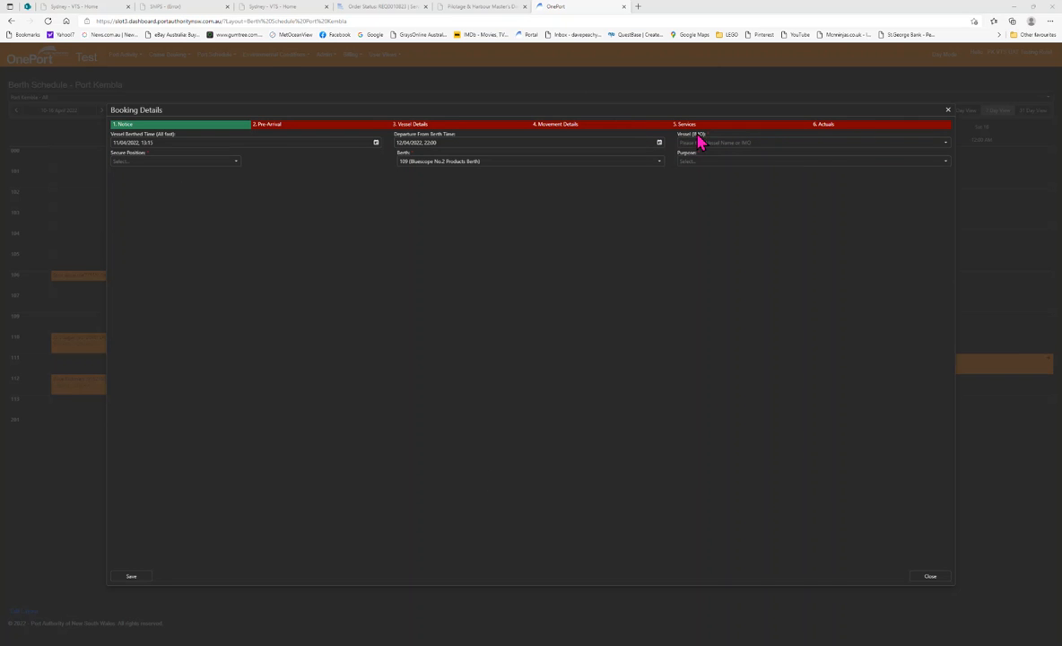
{"action": "left_click", "coordinate": [773, 149]}
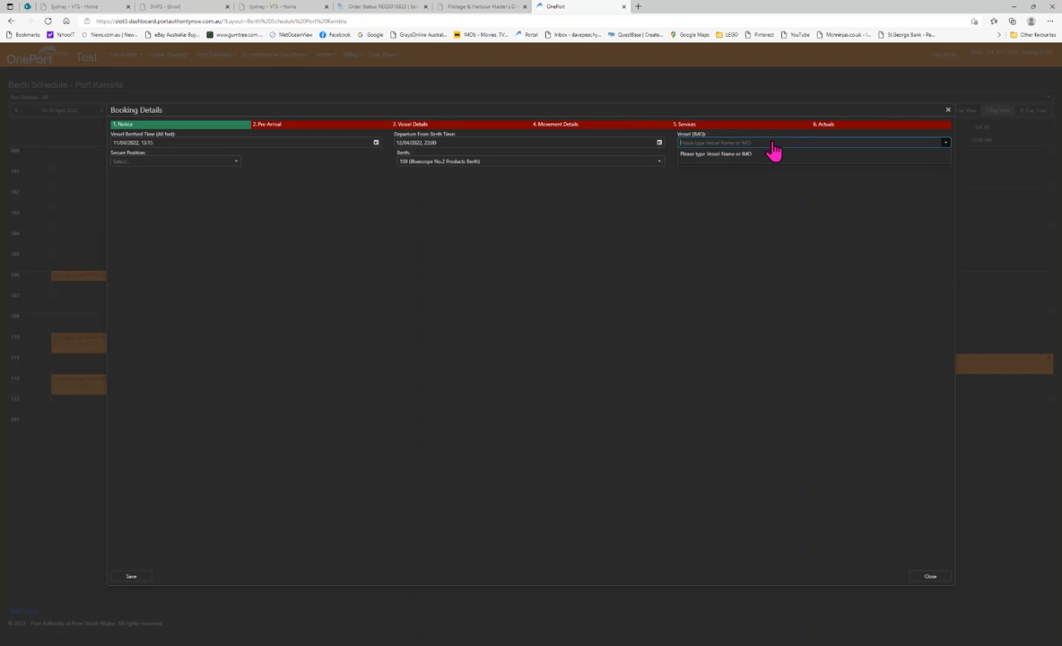
{"action": "type", "text": "t"}
{"action": "type", "text": "oegh asia"}
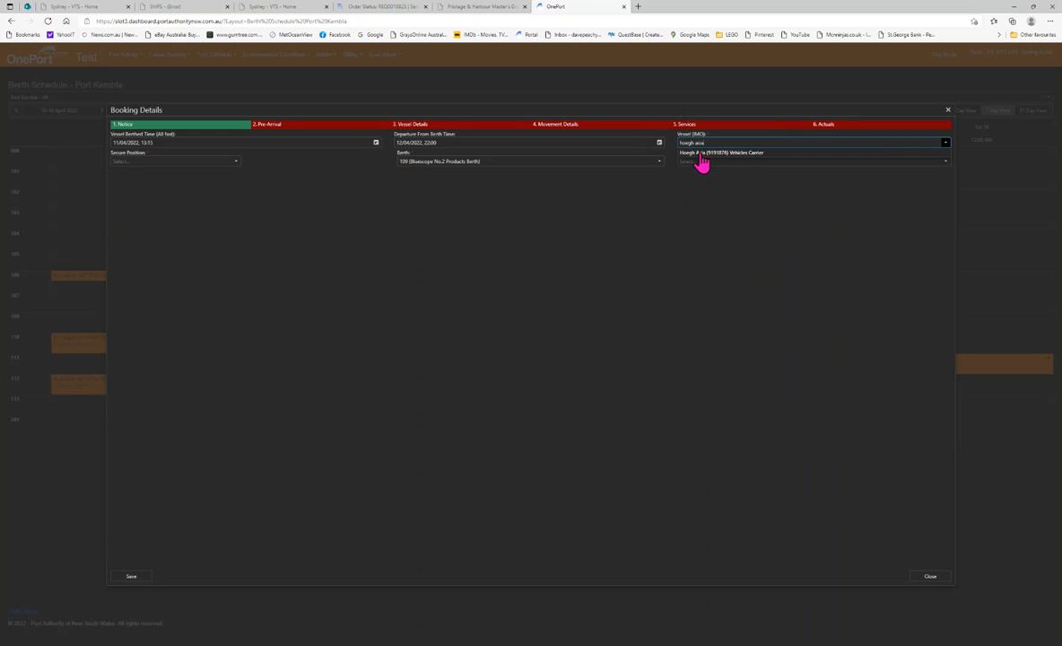
{"action": "key", "text": "BackSpace"}
{"action": "key", "text": "BackSpace"}
{"action": "key", "text": "BackSpace"}
{"action": "key", "text": "BackSpace"}
{"action": "key", "text": "BackSpace"}
{"action": "key", "text": "BackSpace"}
{"action": "key", "text": "BackSpace"}
{"action": "key", "text": "BackSpace"}
{"action": "key", "text": "BackSpace"}
{"action": "key", "text": "BackSpace"}
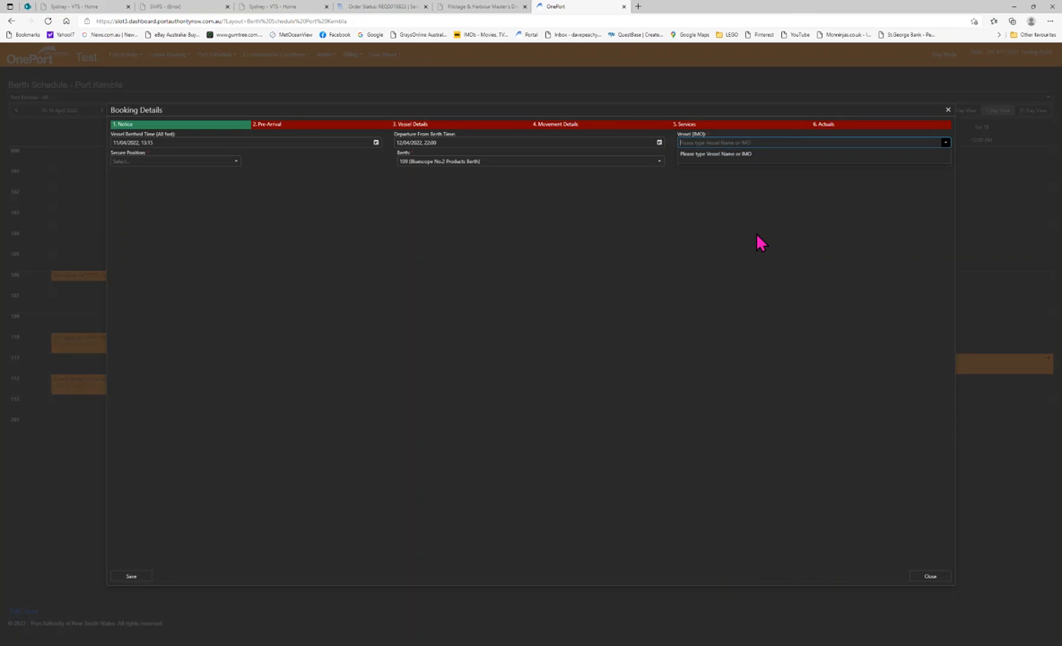
Select the vessel Hoegh Asia (9191876) Vehicles Carrier by searching its IMO 9191876
{"action": "type", "text": "91918"}
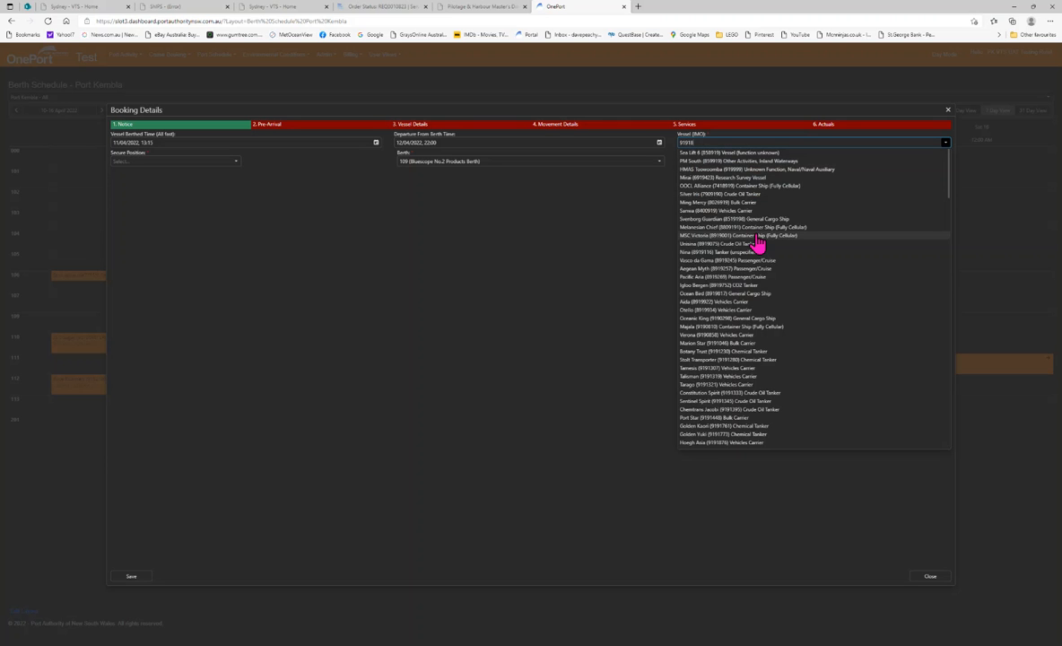
{"action": "type", "text": "76"}
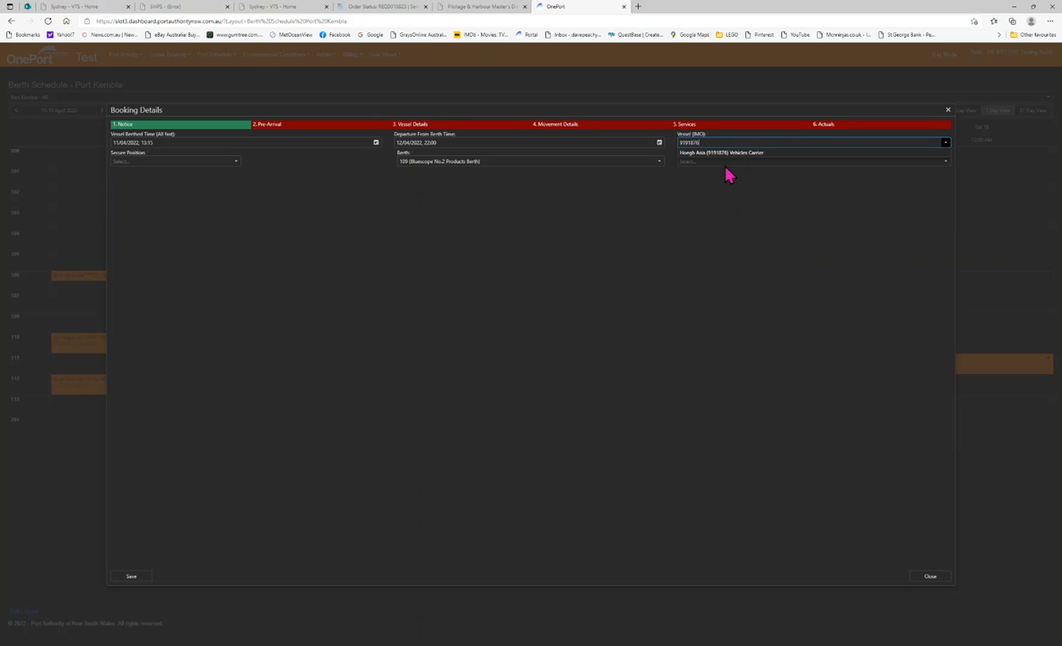
{"action": "left_click", "coordinate": [738, 154]}
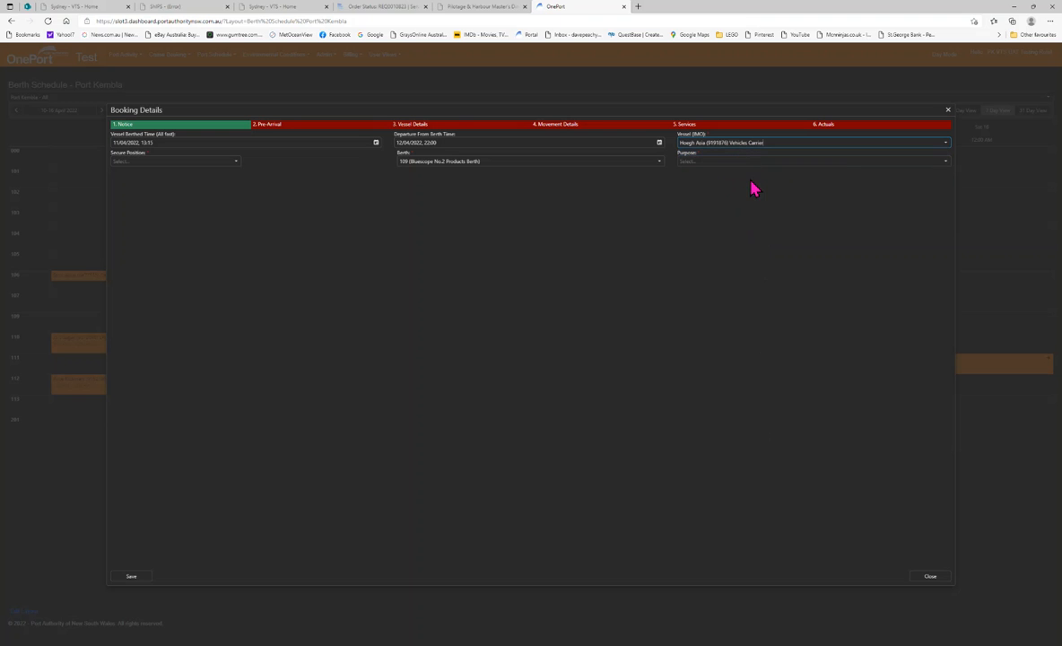
Set the secure position to P (Port) and the purpose to DL (Discharge / Load), then save the booking
{"action": "left_click", "coordinate": [235, 162]}
{"action": "left_click", "coordinate": [205, 172]}
{"action": "left_click", "coordinate": [945, 163]}
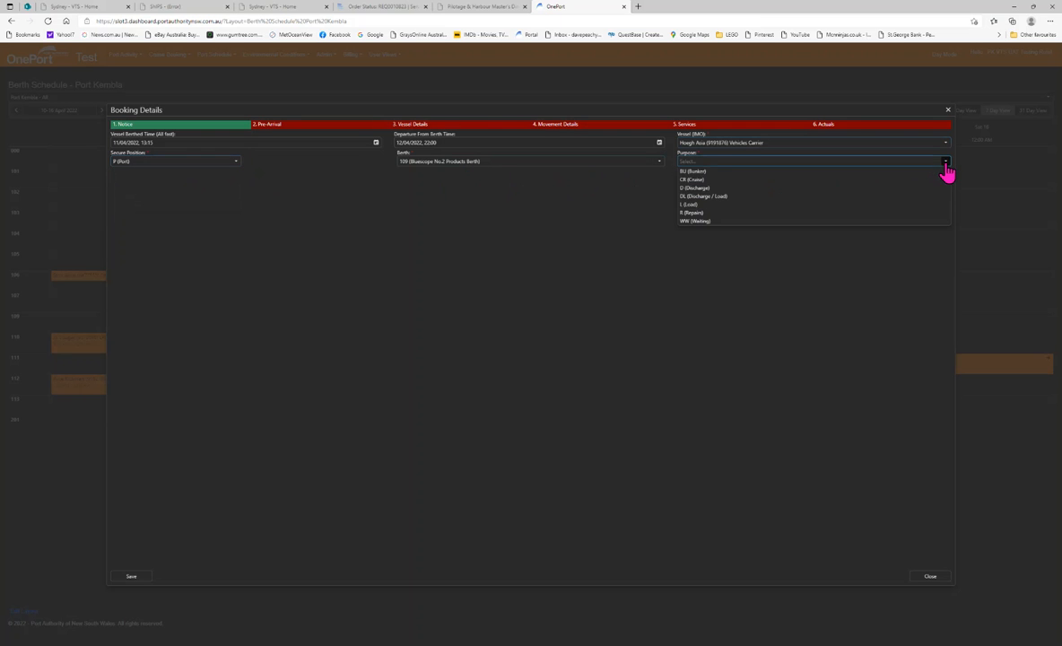
{"action": "left_click", "coordinate": [762, 196]}
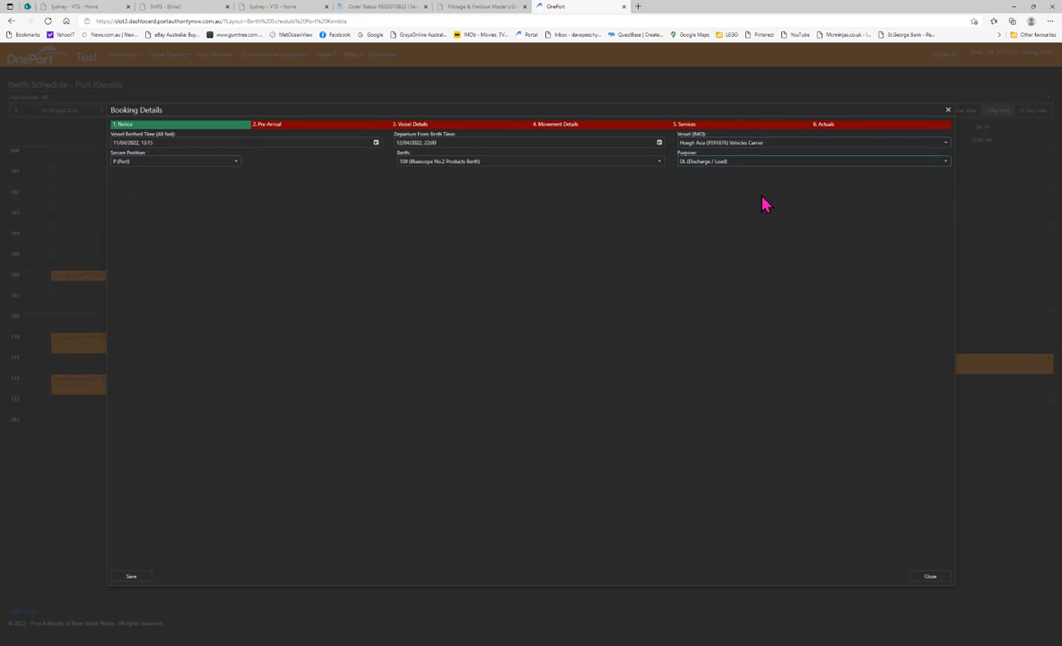
{"action": "left_click", "coordinate": [131, 577]}
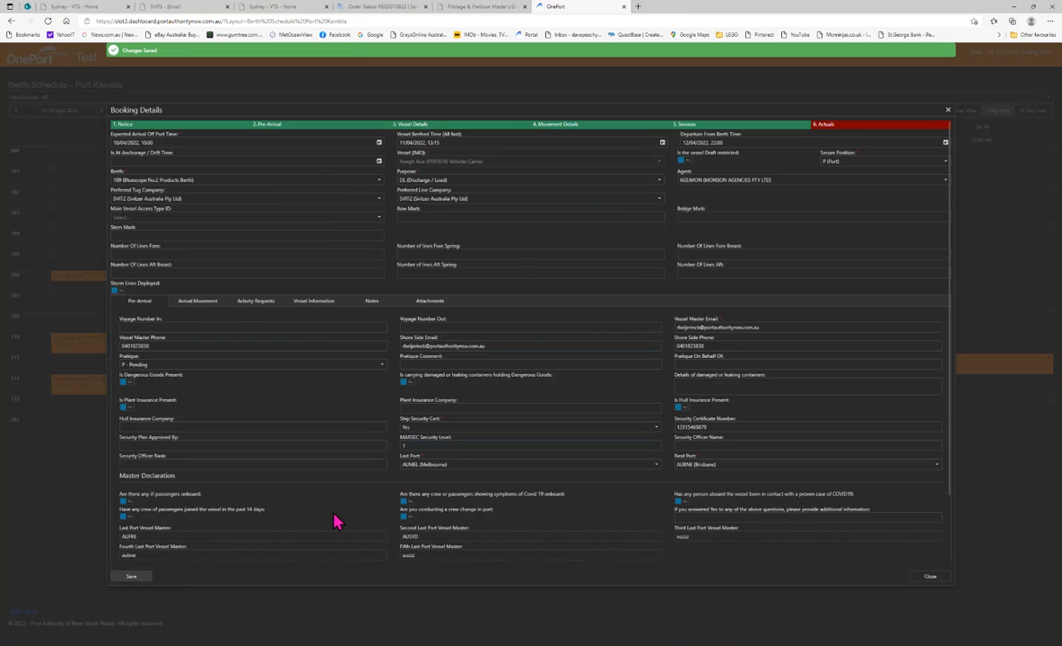
Save the full booking details and close the dialog
{"action": "left_click", "coordinate": [131, 578]}
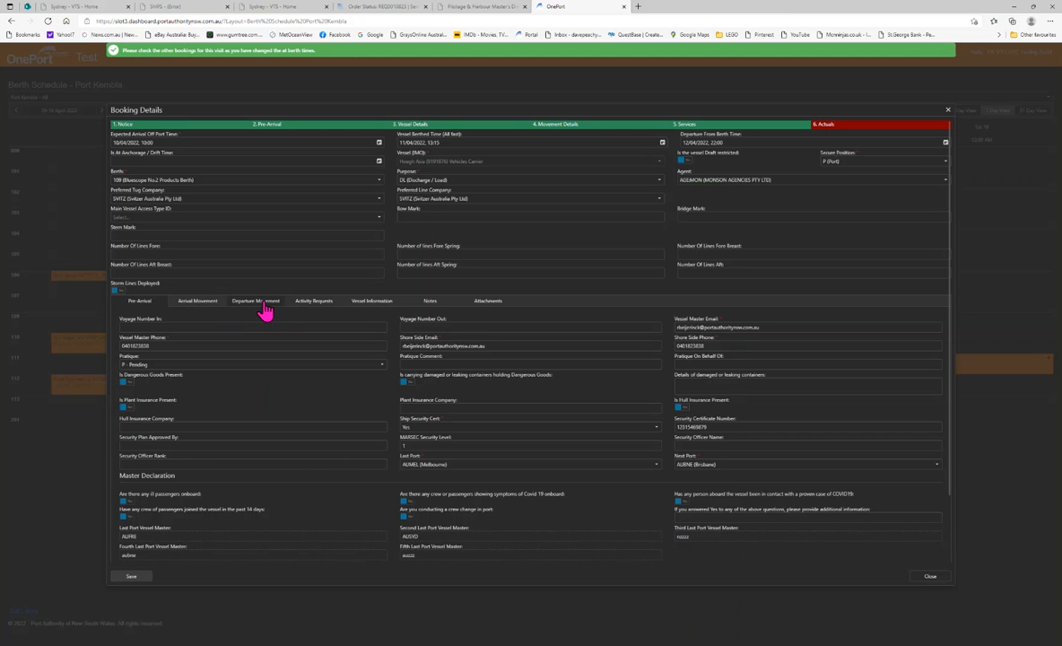
{"action": "left_click", "coordinate": [930, 579]}
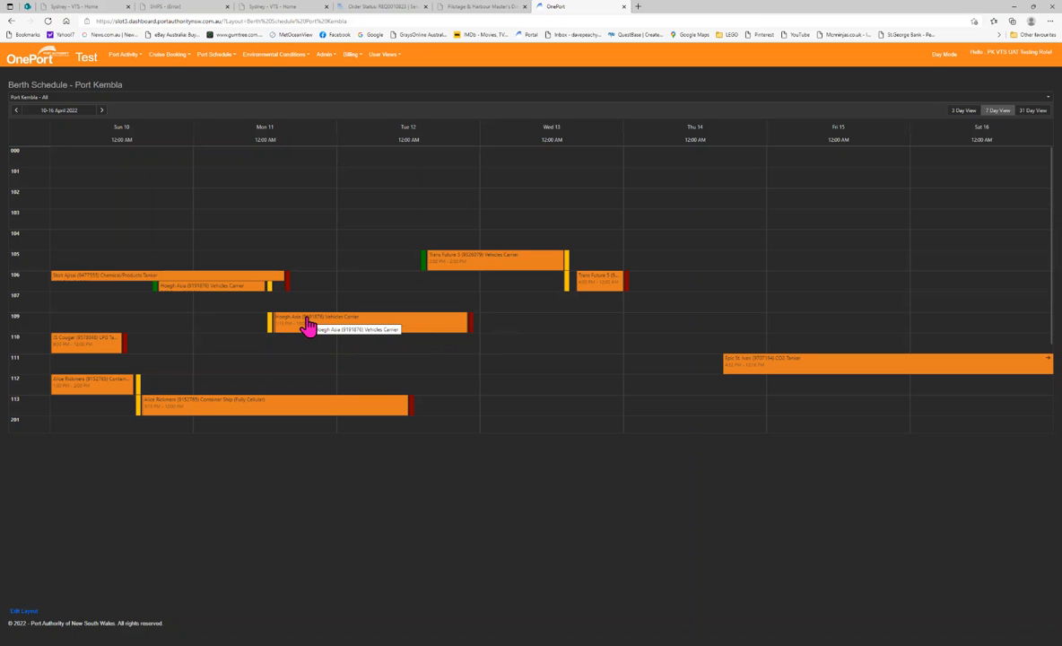
Open the Port Kembla movement schedule and set the date range from 04/04/2022 to 13/04/2022
{"action": "left_click", "coordinate": [236, 59]}
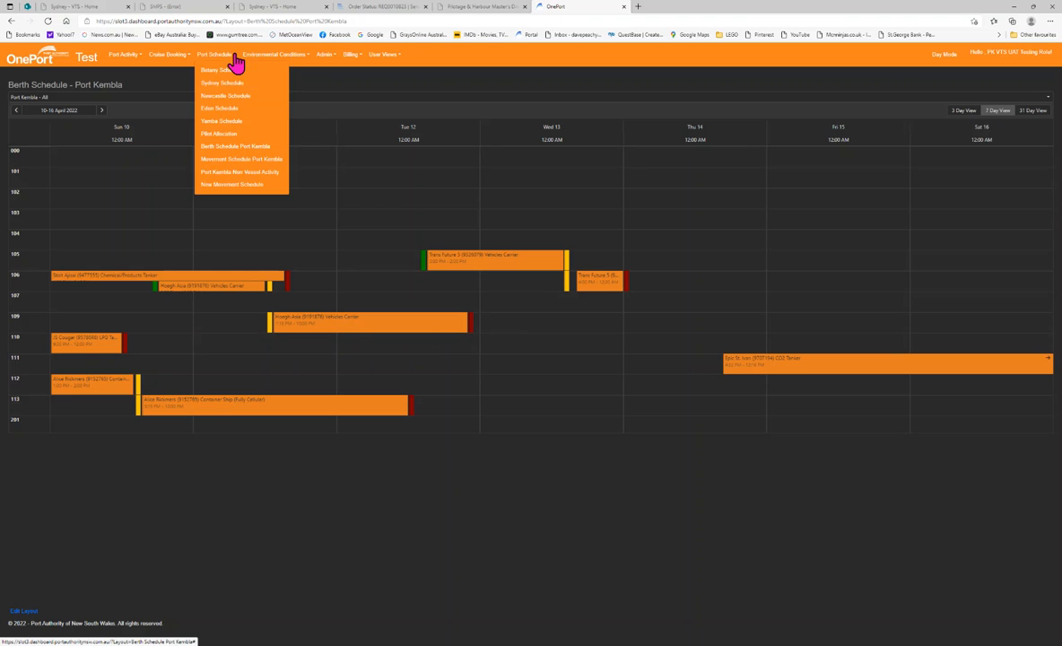
{"action": "left_click", "coordinate": [263, 162]}
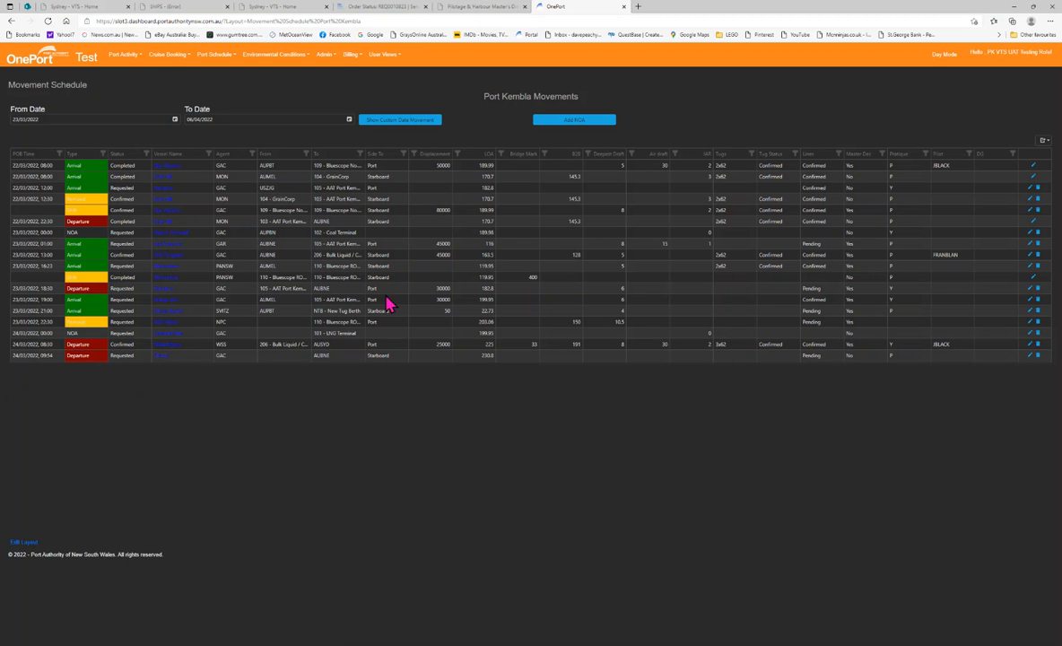
{"action": "left_click", "coordinate": [175, 120]}
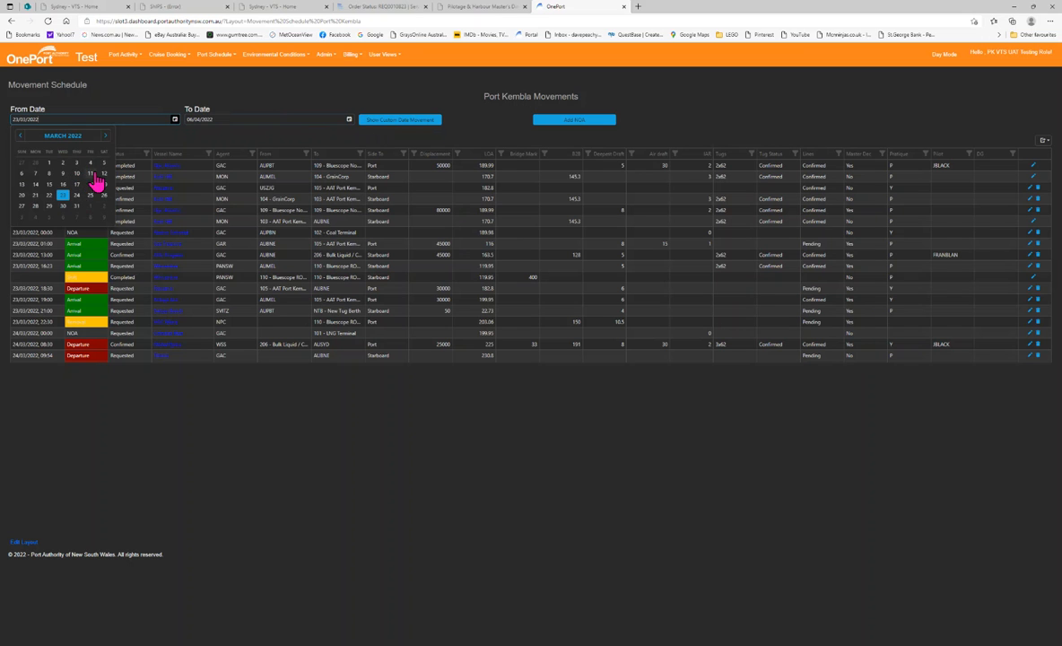
{"action": "left_click", "coordinate": [104, 135]}
{"action": "left_click", "coordinate": [35, 173]}
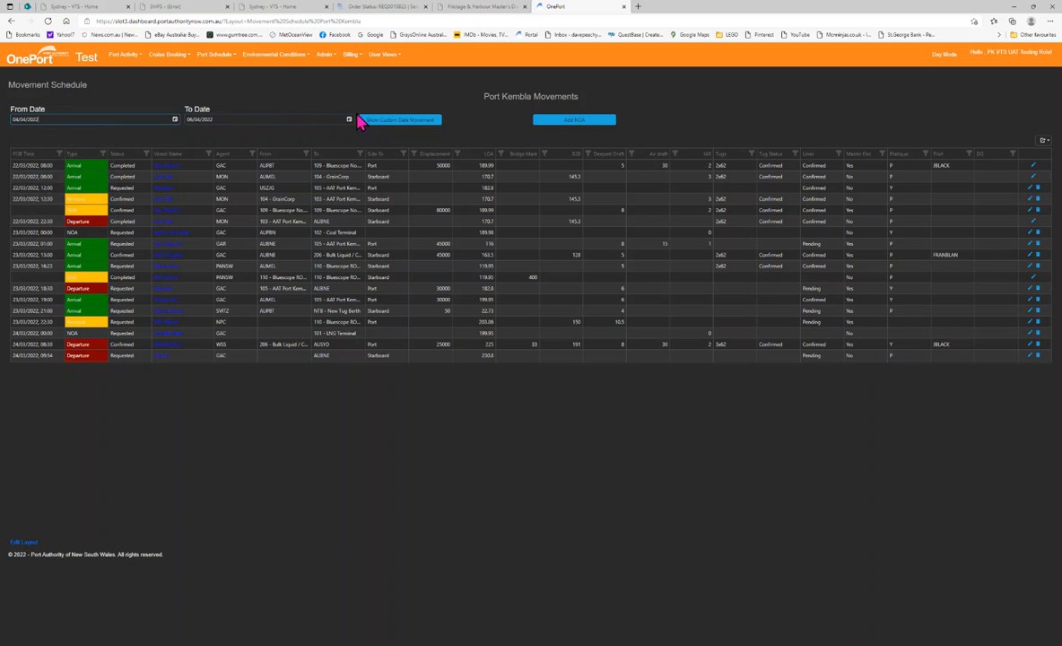
{"action": "left_click", "coordinate": [349, 119]}
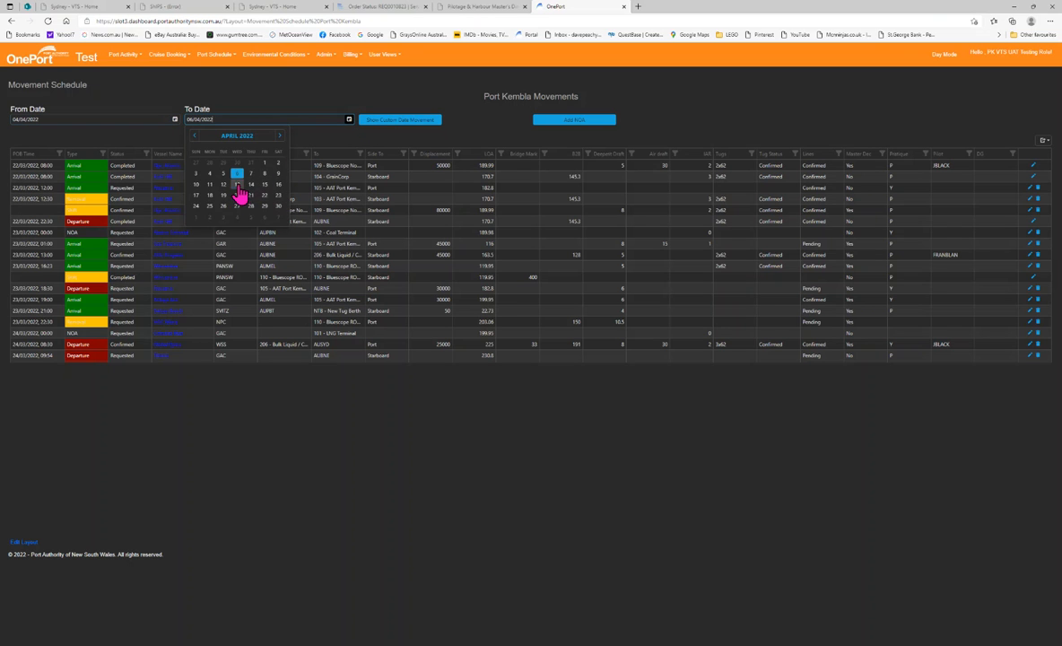
{"action": "left_click", "coordinate": [237, 184]}
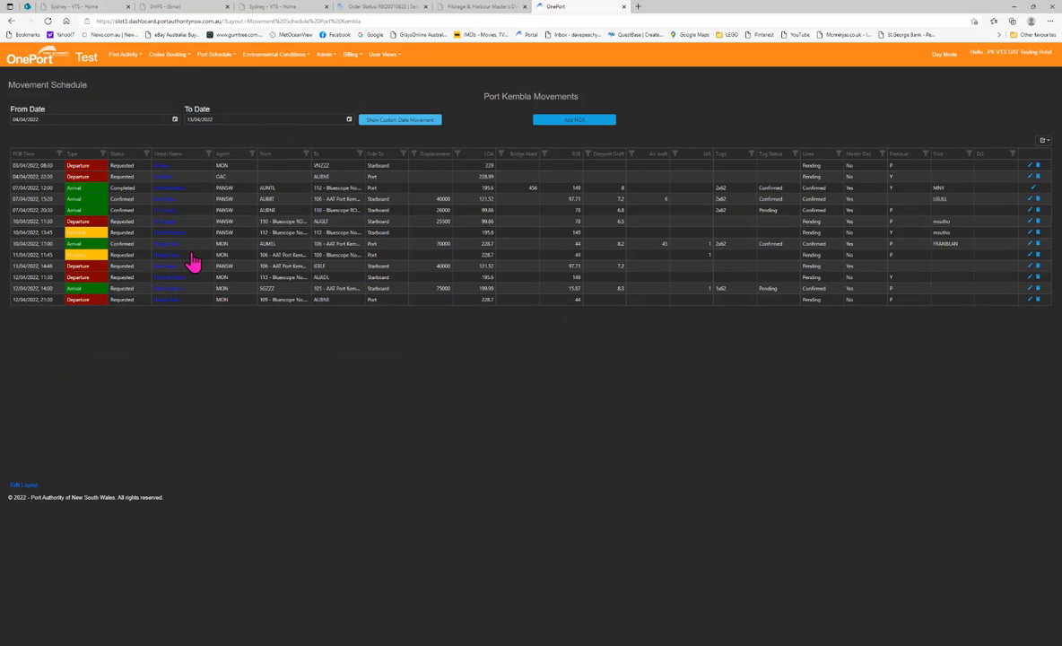
Filter the movement list by vessel name to show only Hoegh Asia
{"action": "left_click", "coordinate": [209, 157]}
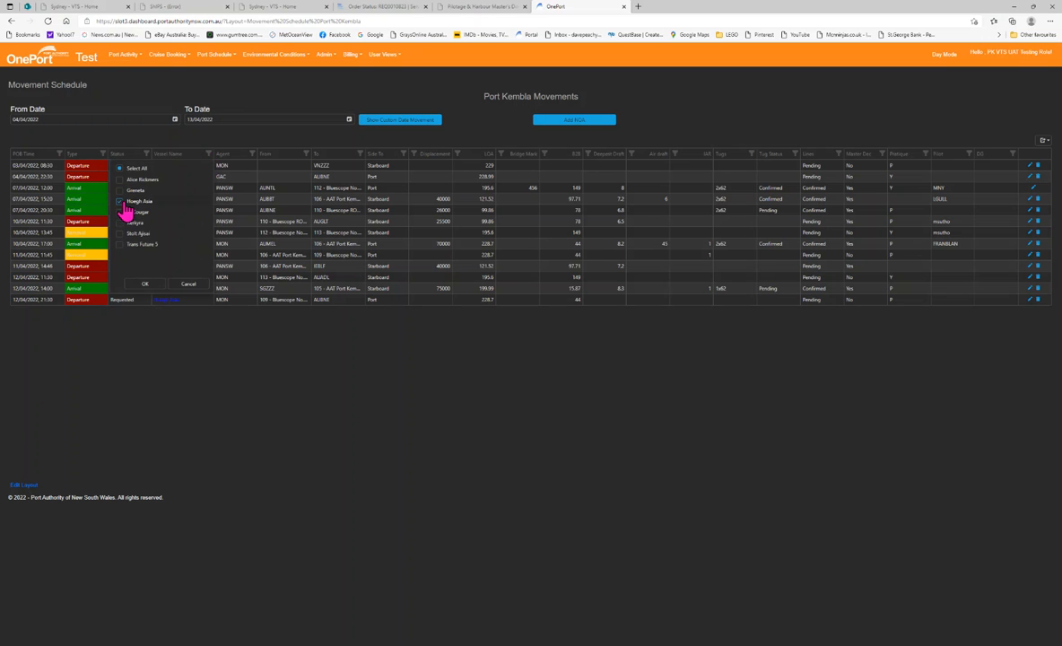
{"action": "left_click", "coordinate": [144, 284]}
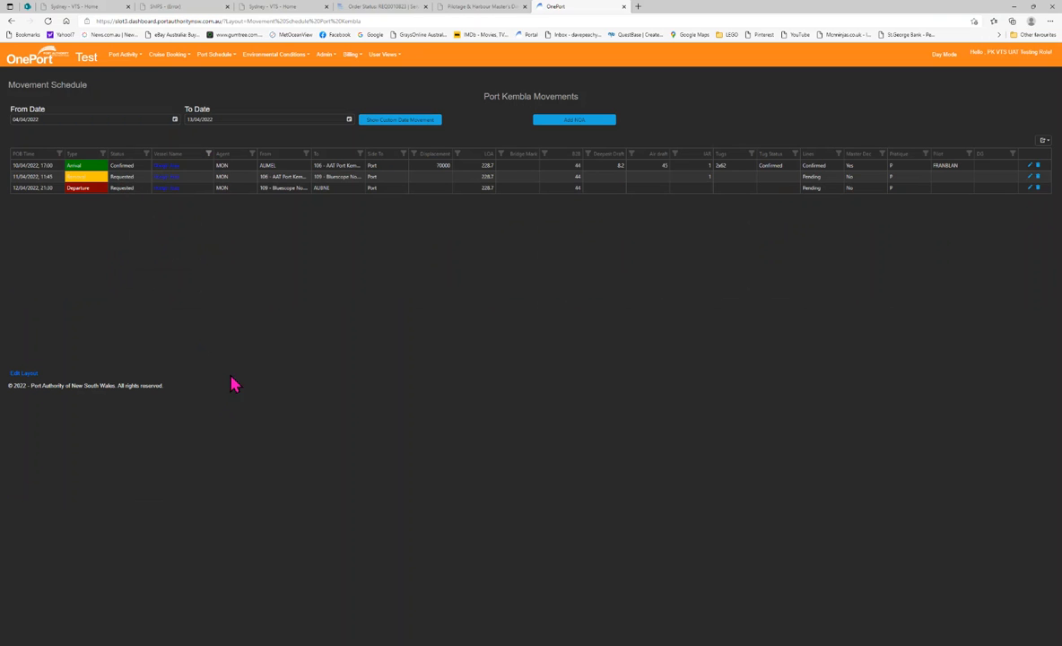
Open the 11/04/2022 shift movement's booking, switch to its Departure Movement tab, save and close it
{"action": "left_click", "coordinate": [1031, 179]}
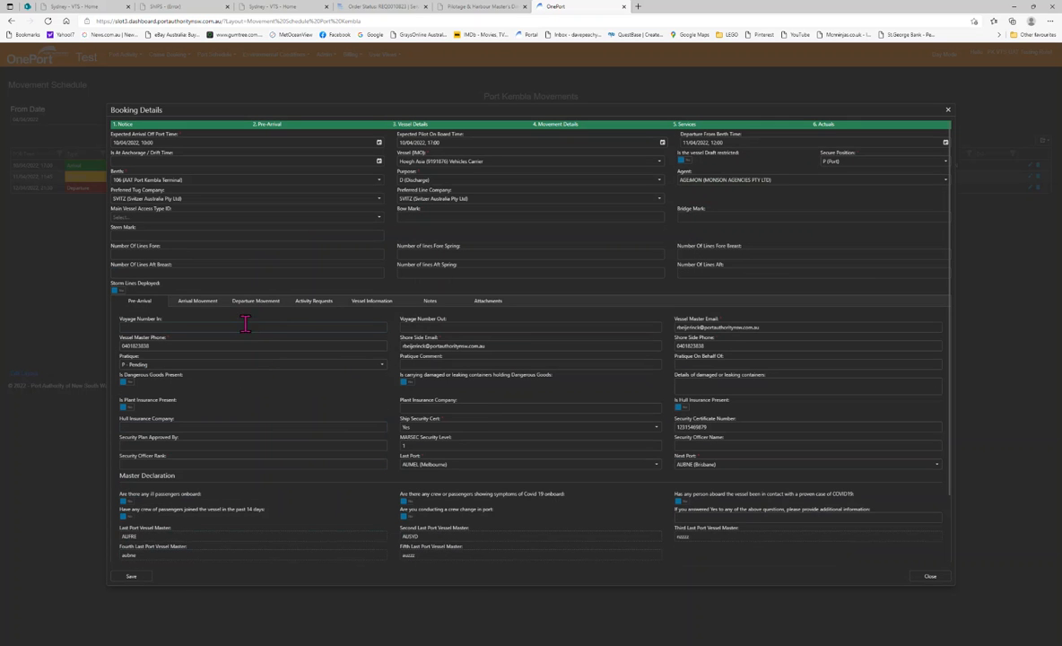
{"action": "left_click", "coordinate": [255, 304]}
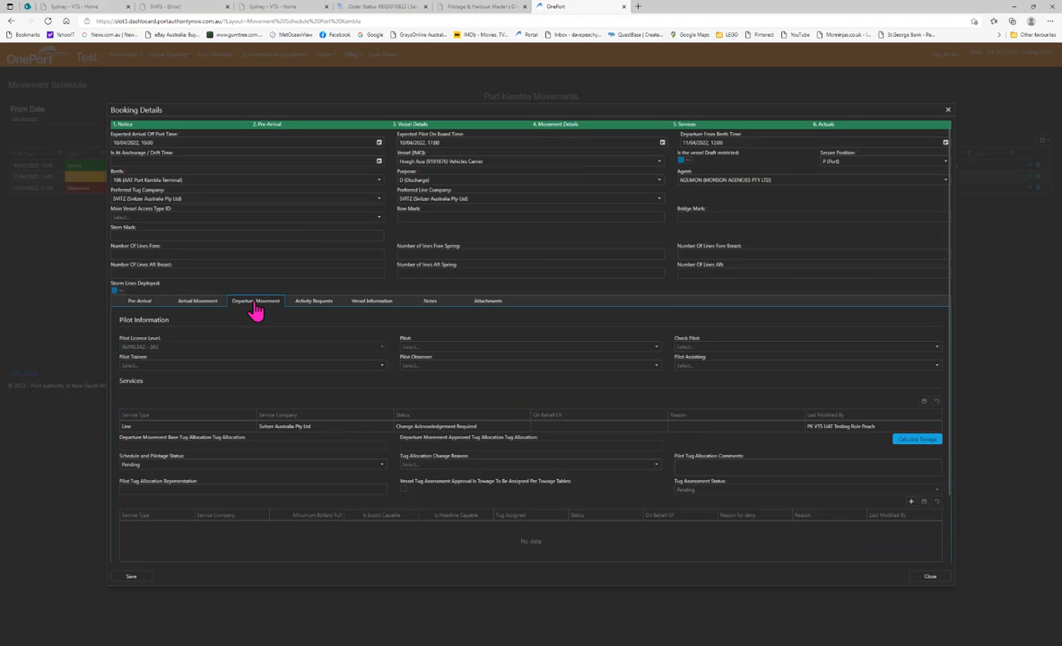
{"action": "left_click", "coordinate": [128, 579]}
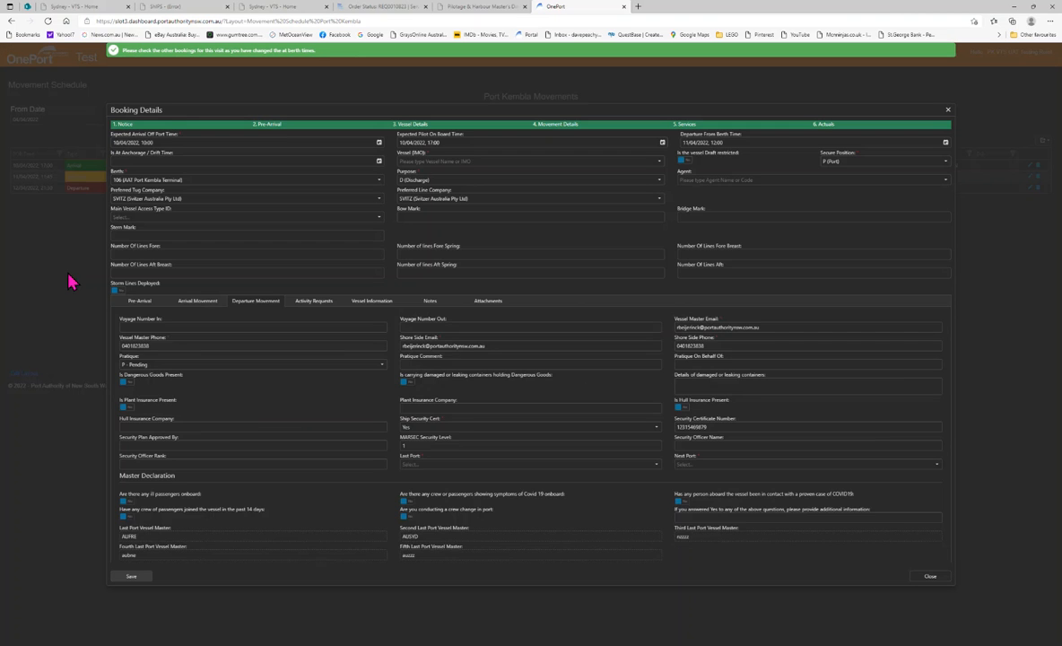
{"action": "left_click", "coordinate": [931, 581]}
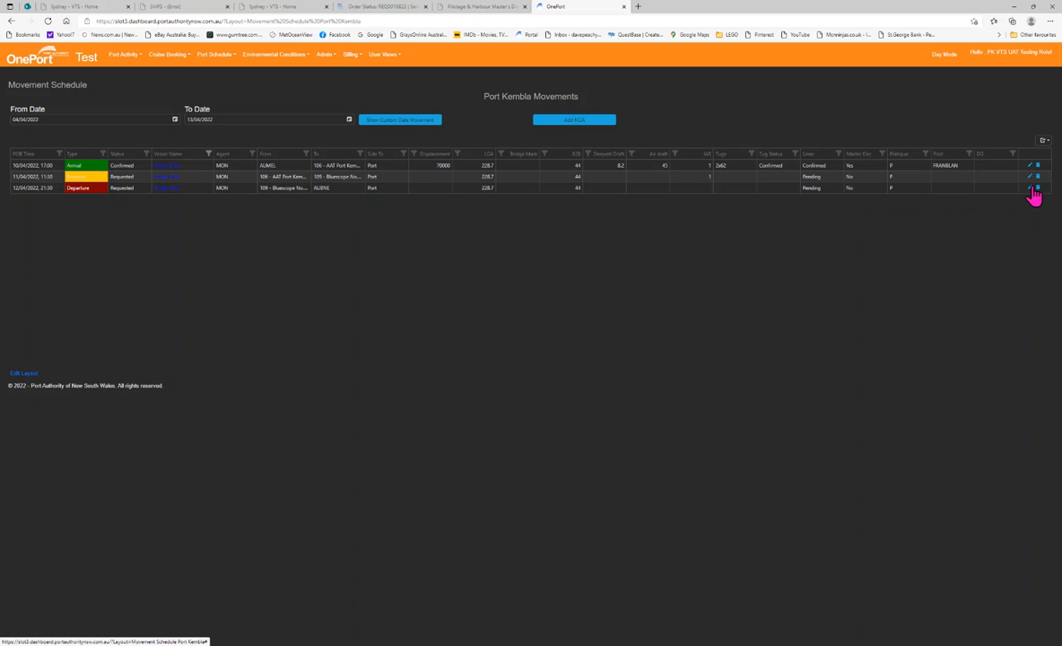
Open the 12/04/2022 departure movement's booking to review it, then close it
{"action": "double_click", "coordinate": [45, 186]}
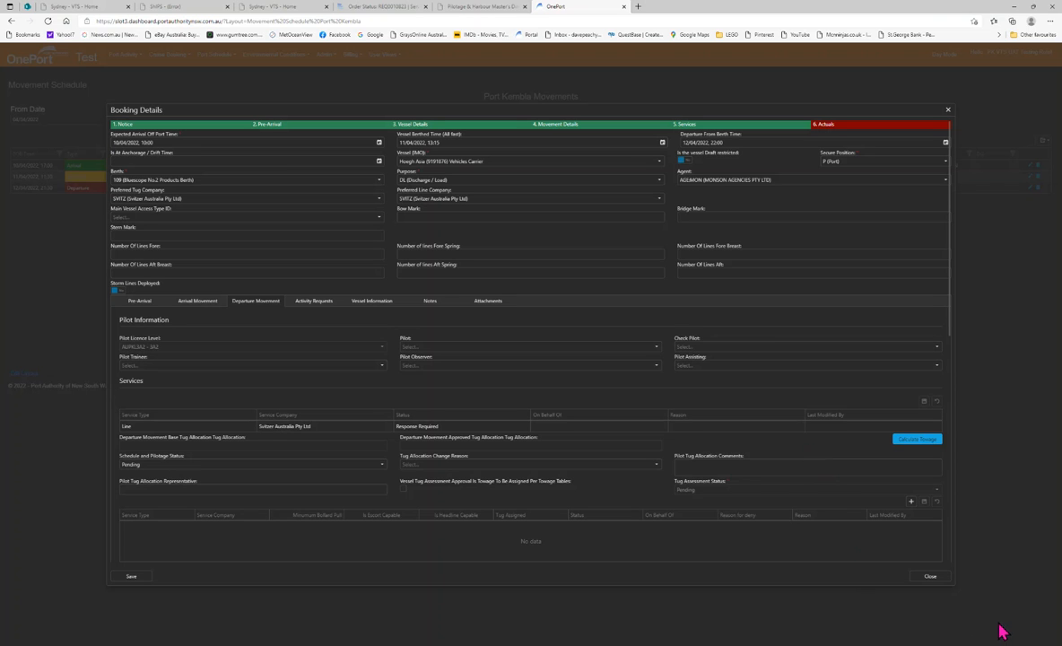
{"action": "left_click", "coordinate": [932, 576]}
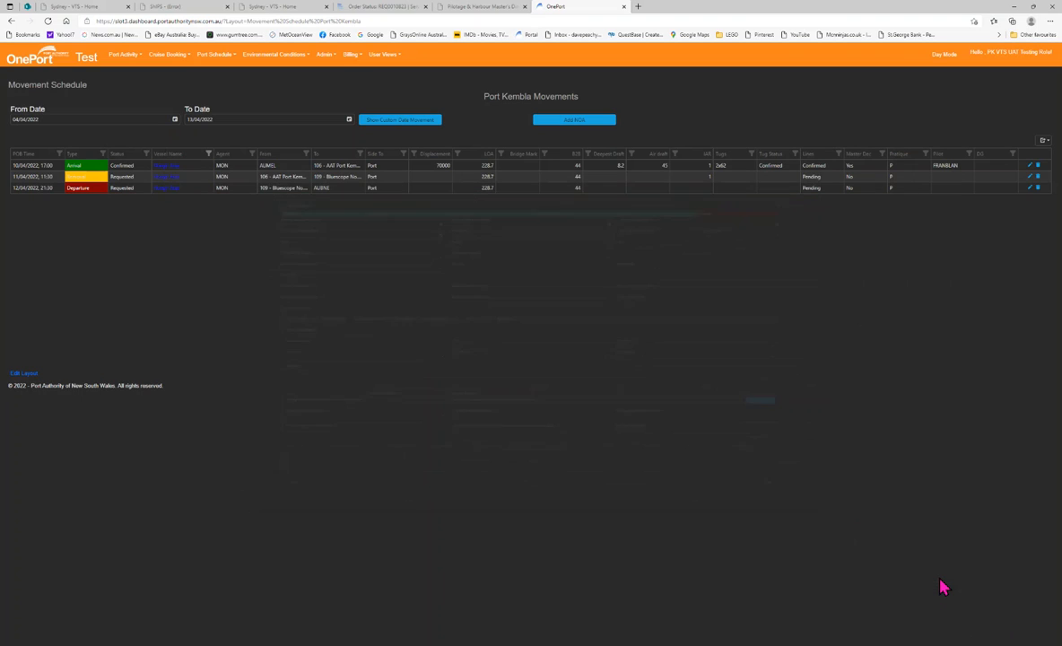